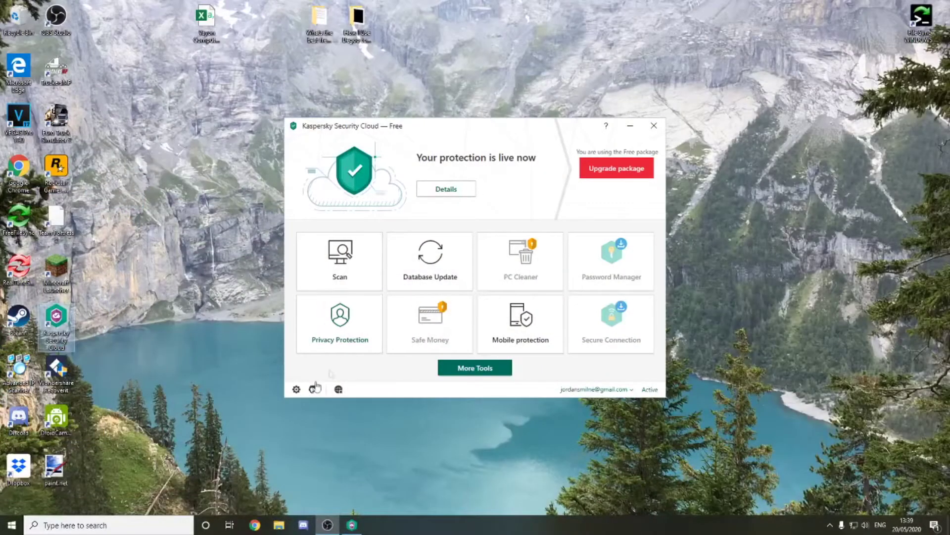
Step: Open Kaspersky Settings and bring up the Performance options showing Use Gaming mode checked
click(295, 390)
click(329, 195)
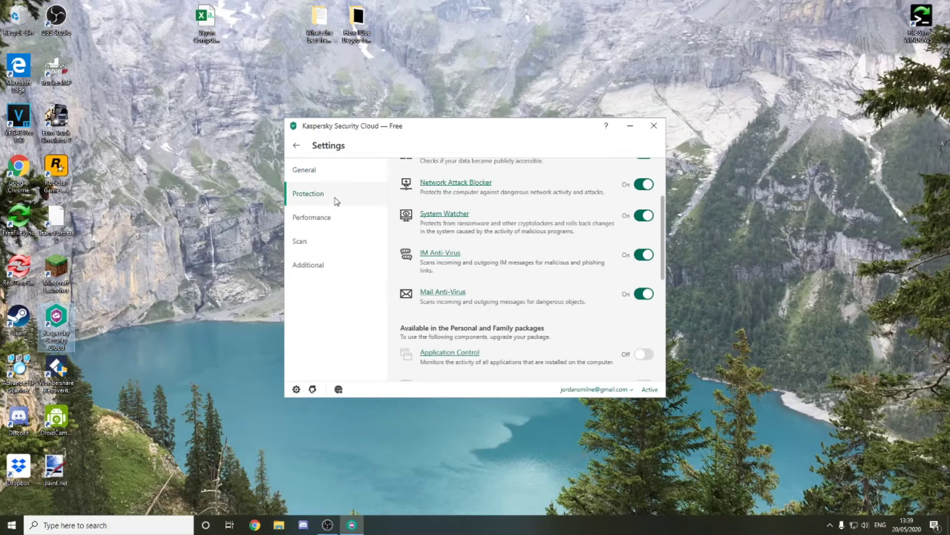
click(329, 216)
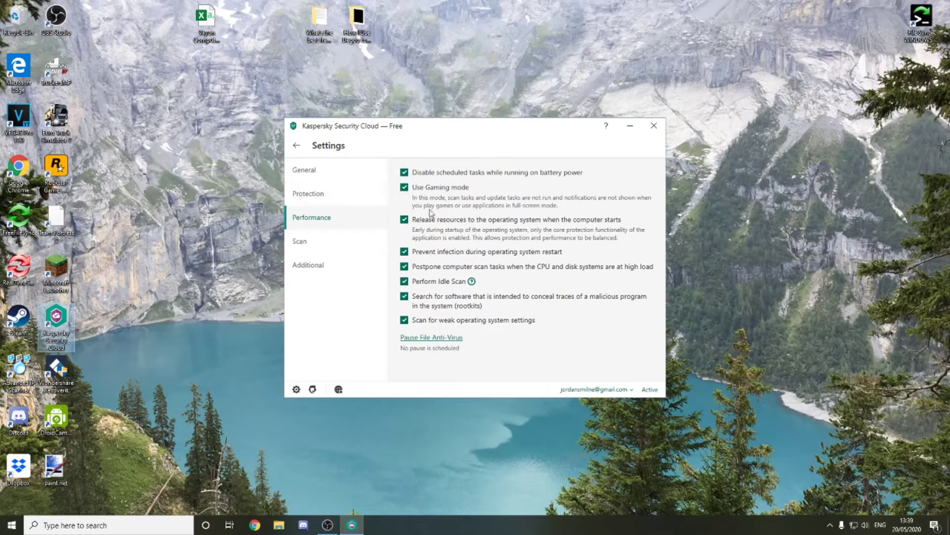